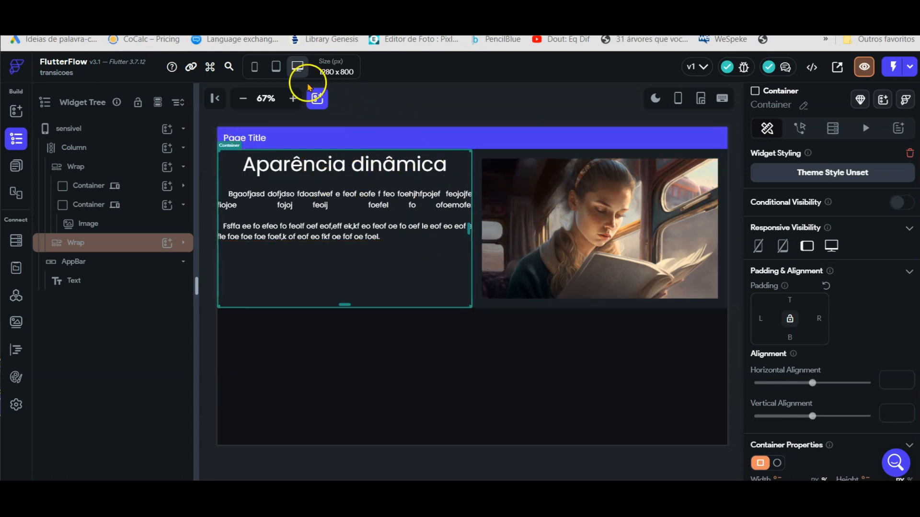
Preview the sensivel page in the 375 x 812 phone layout
left_click(259, 78)
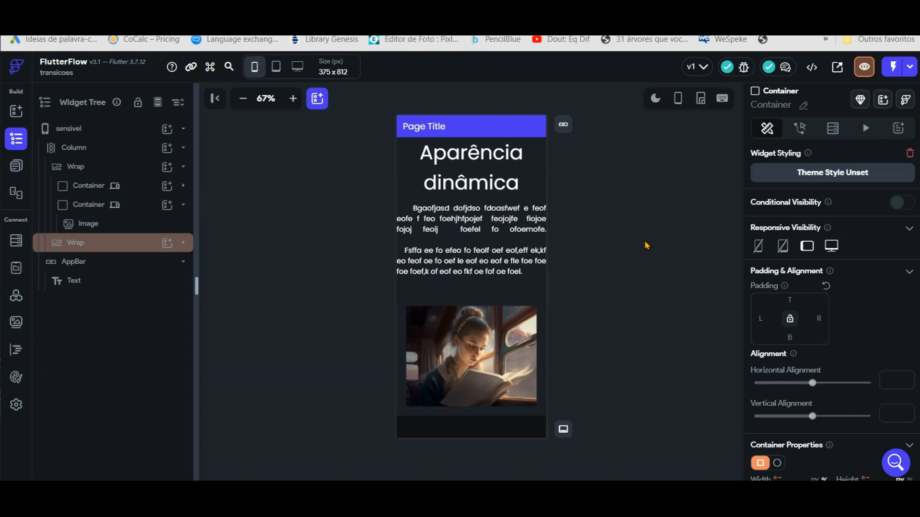
left_click(653, 239)
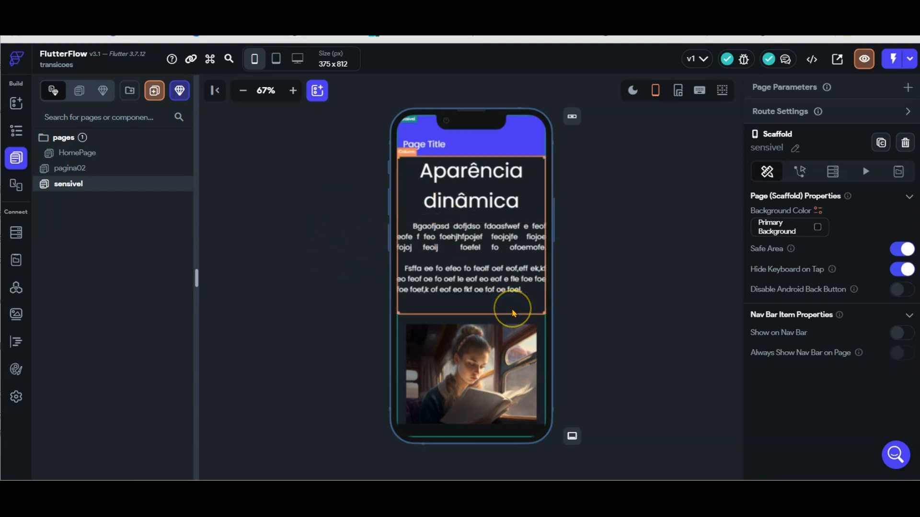
left_click(614, 291)
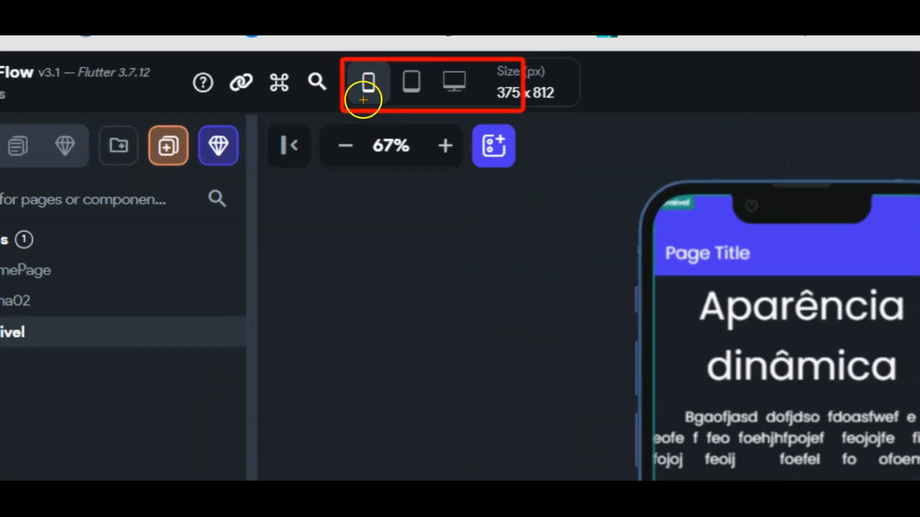
left_click(377, 98)
left_click_drag(431, 99, 390, 65)
left_click_drag(478, 99, 435, 66)
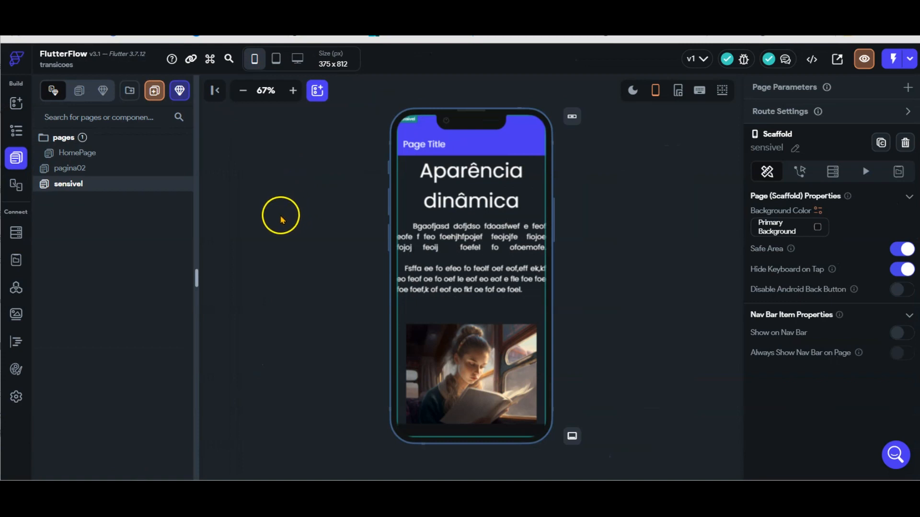
Preview the page at the Macbook Pro/Air 13" size and at the Macbook Pro 16" (2019) size
left_click(298, 60)
left_click(360, 95)
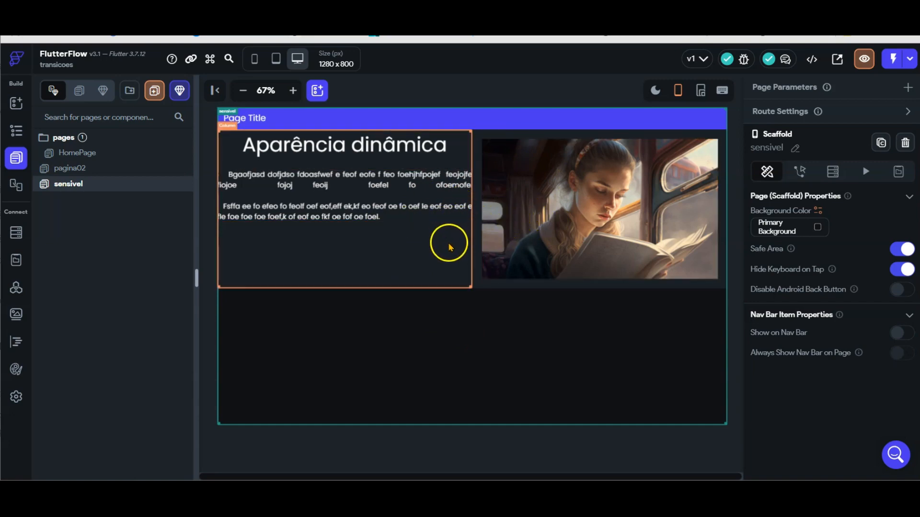
left_click(298, 61)
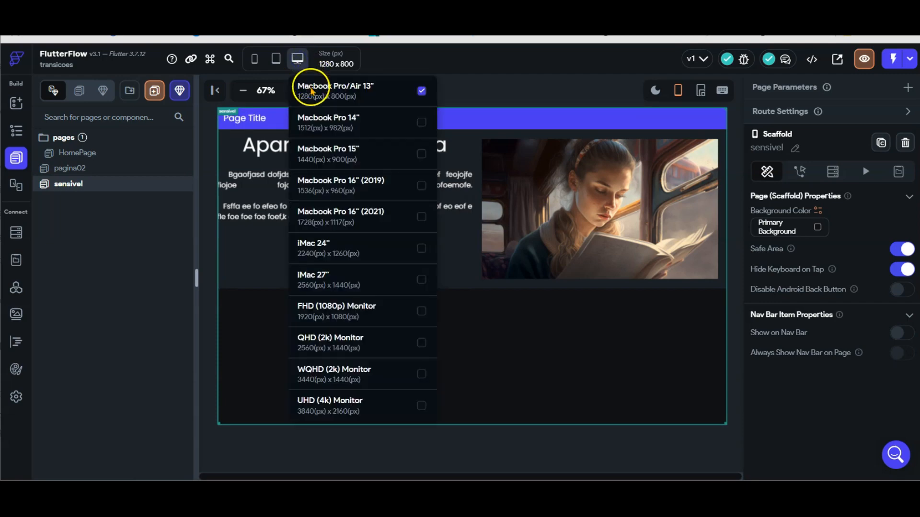
left_click(380, 191)
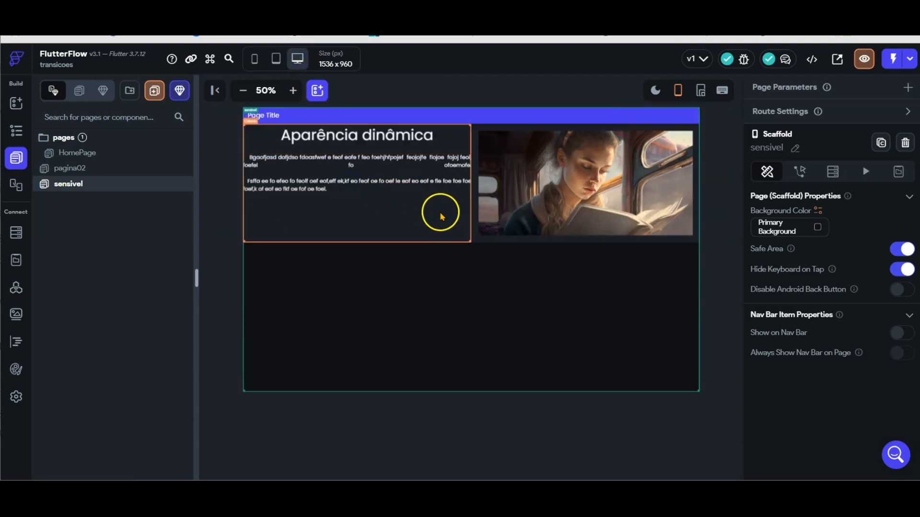
Preview the page on the 810 x 1080 iPad and set the device orientation to landscape
left_click(278, 60)
left_click(290, 89)
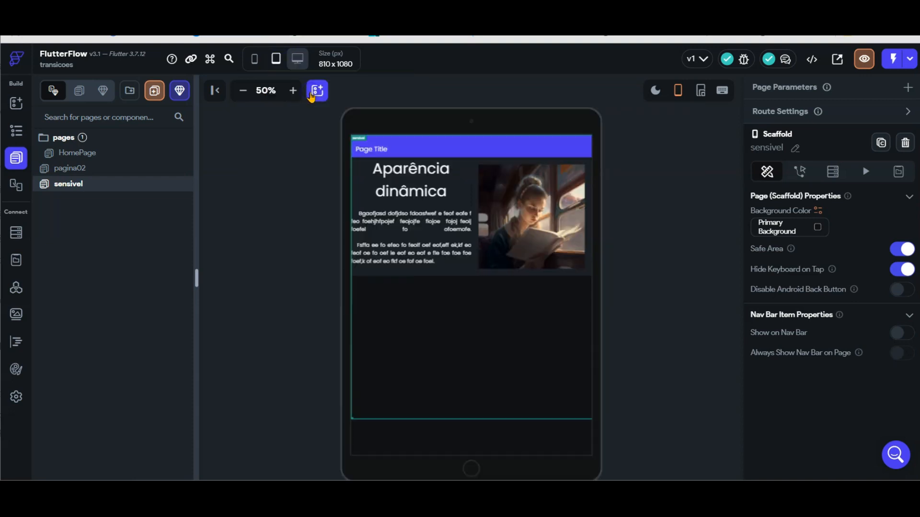
left_click(281, 67)
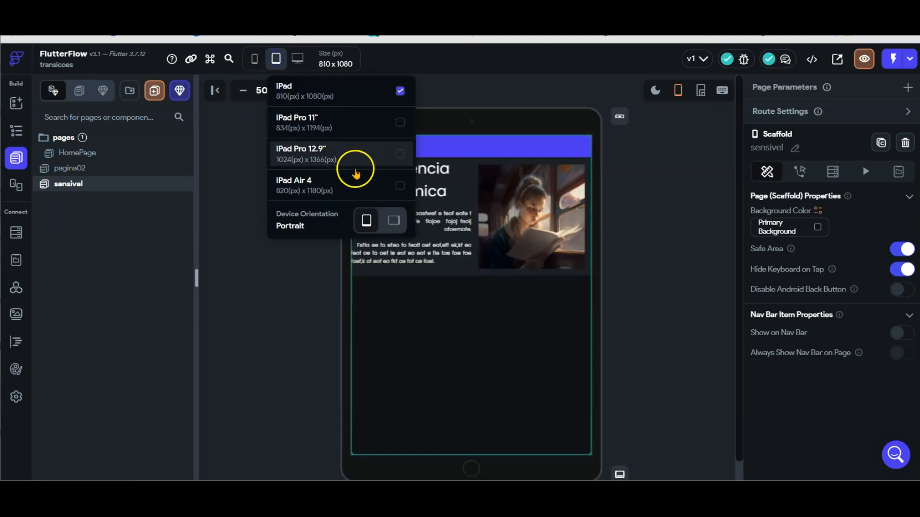
left_click(392, 221)
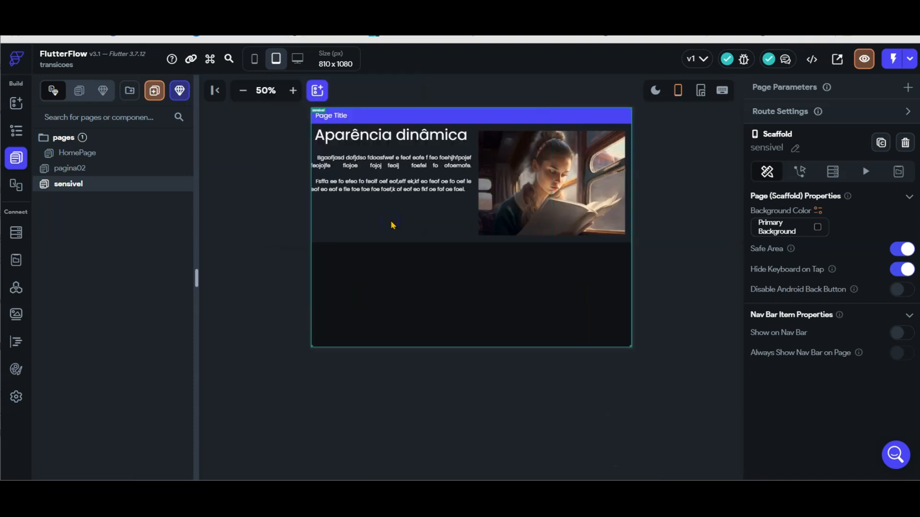
Preview the page on the iPad Air 4 in landscape and in portrait orientation
left_click(276, 60)
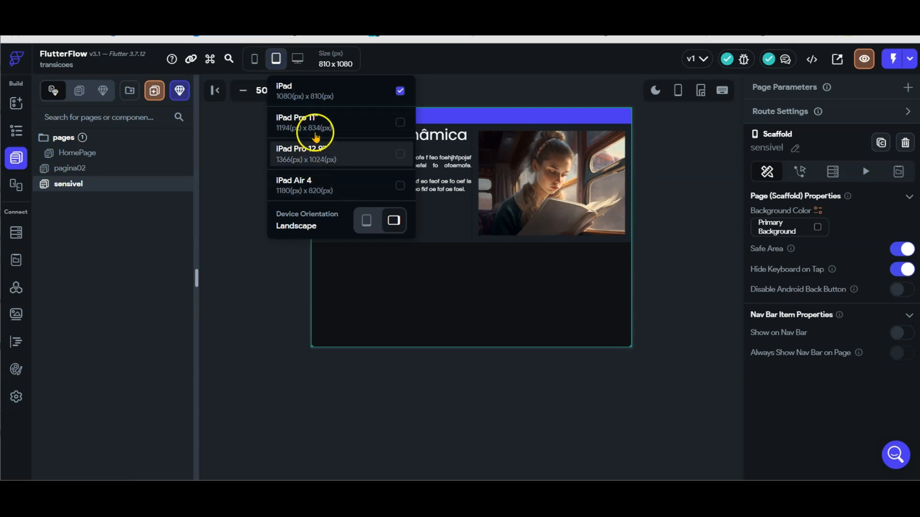
left_click(326, 181)
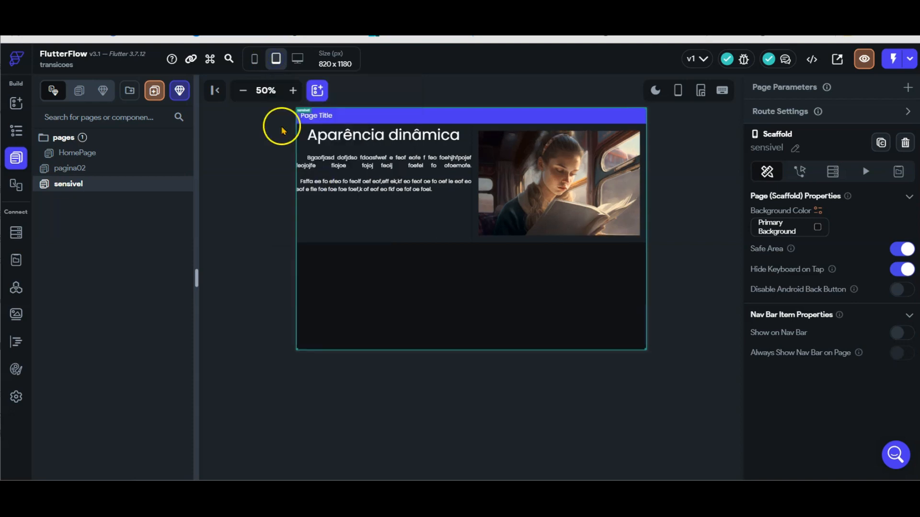
left_click(277, 59)
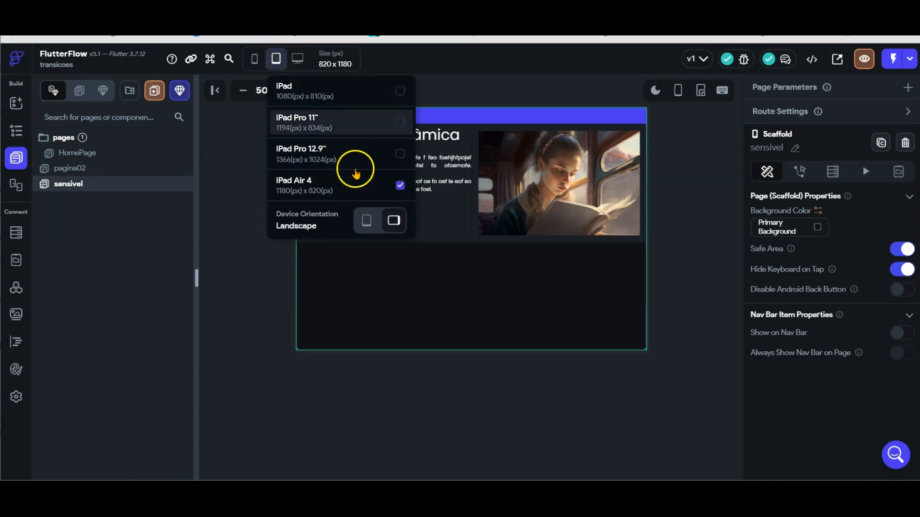
left_click(366, 219)
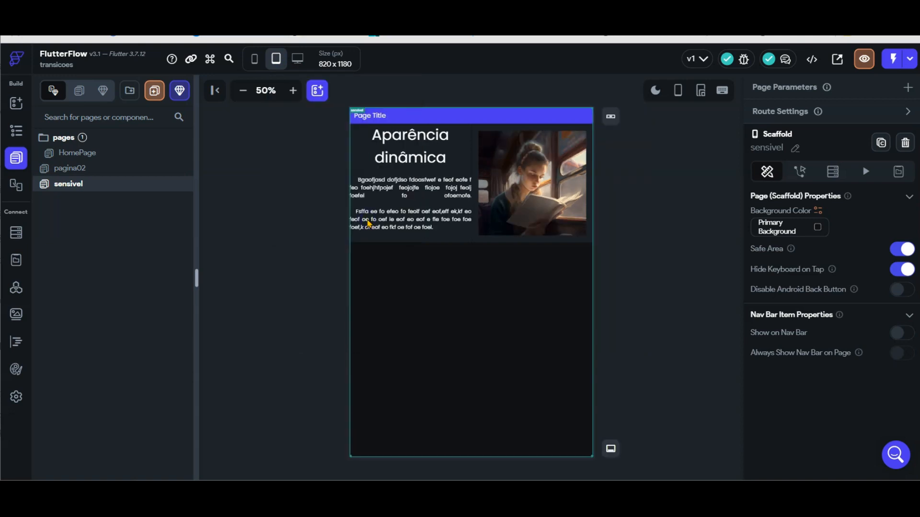
Preview the page on the iPhone 13 mini and set the device orientation to landscape
left_click(254, 58)
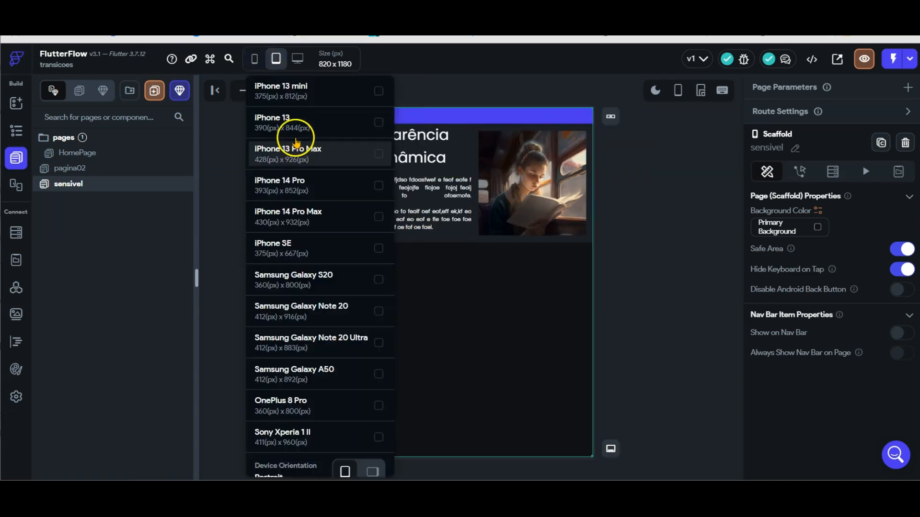
left_click(303, 94)
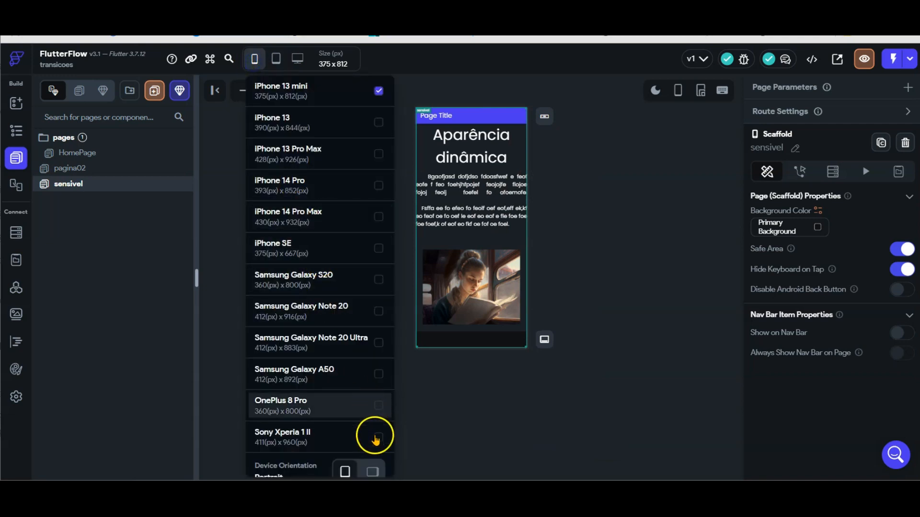
left_click(373, 471)
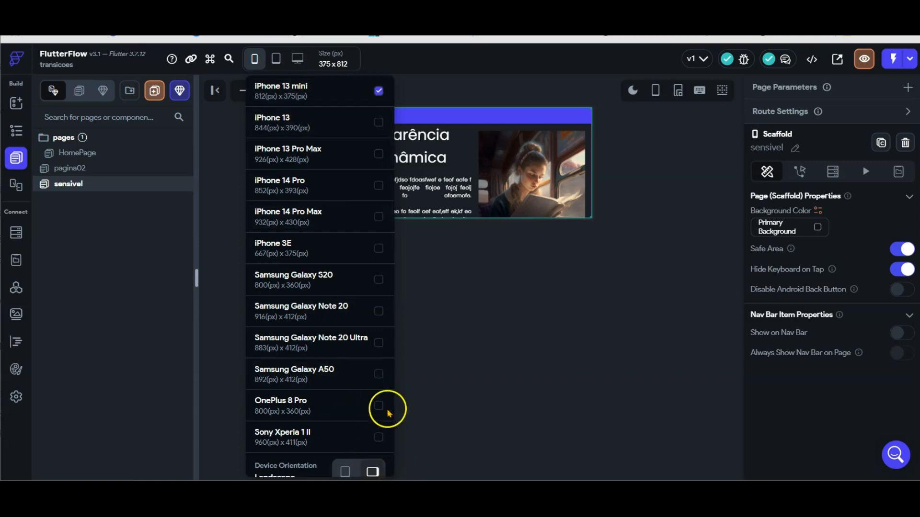
left_click(467, 315)
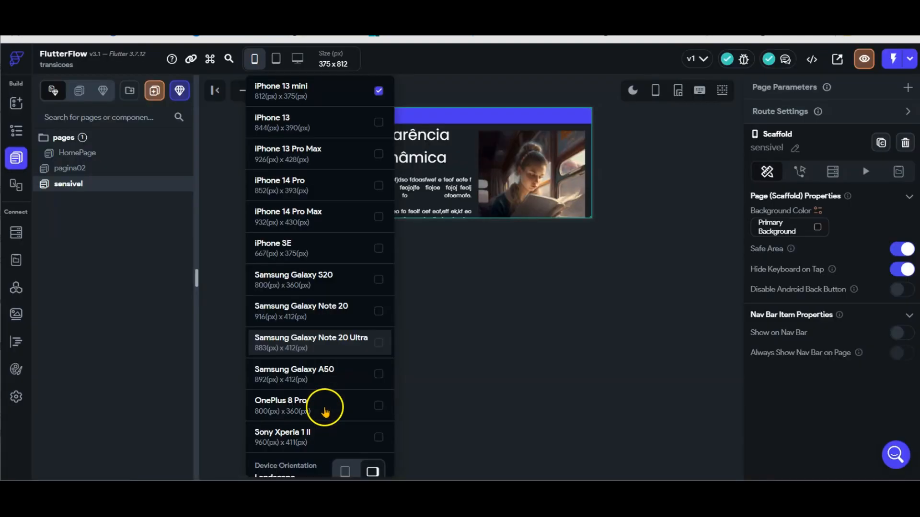
Return the iPhone 13 mini preview to portrait orientation
scroll(329, 414, "down", 1)
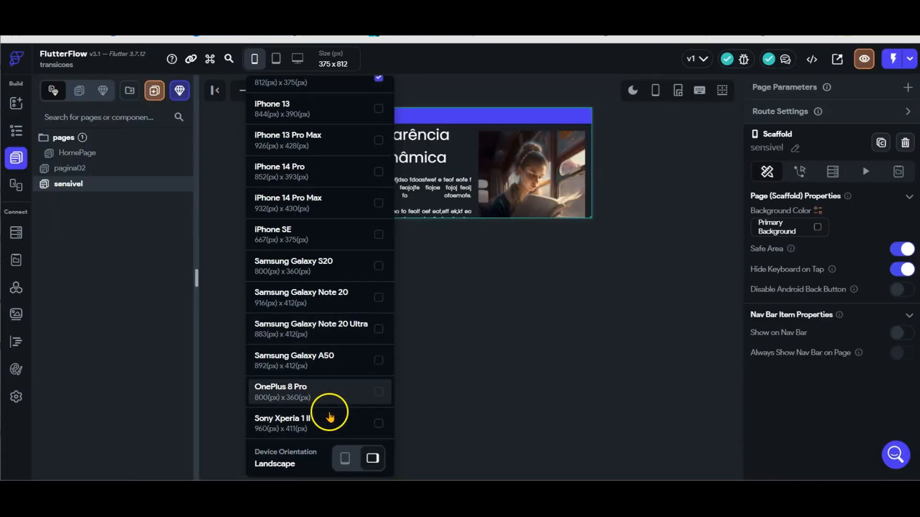
left_click(349, 460)
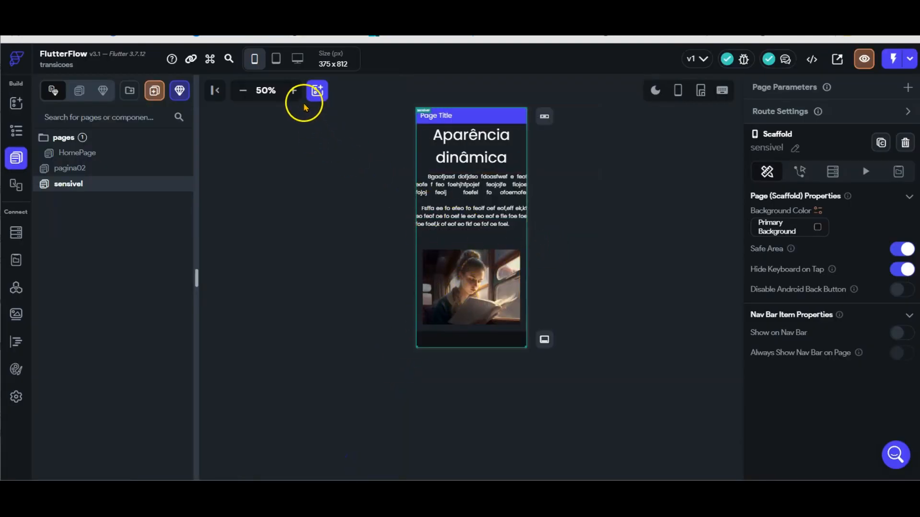
left_click(294, 91)
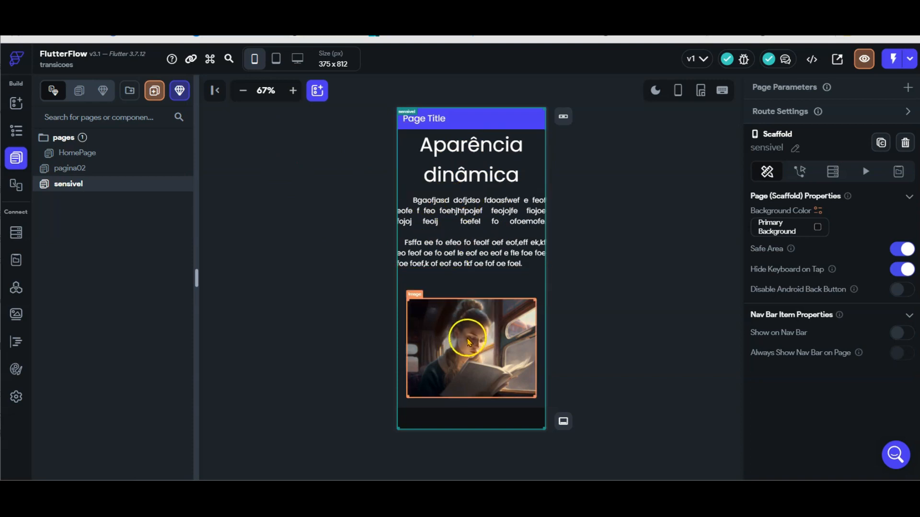
Show the page's widget tree, collapse both Wrap widgets and expand the first one again
mouse_move(300, 59)
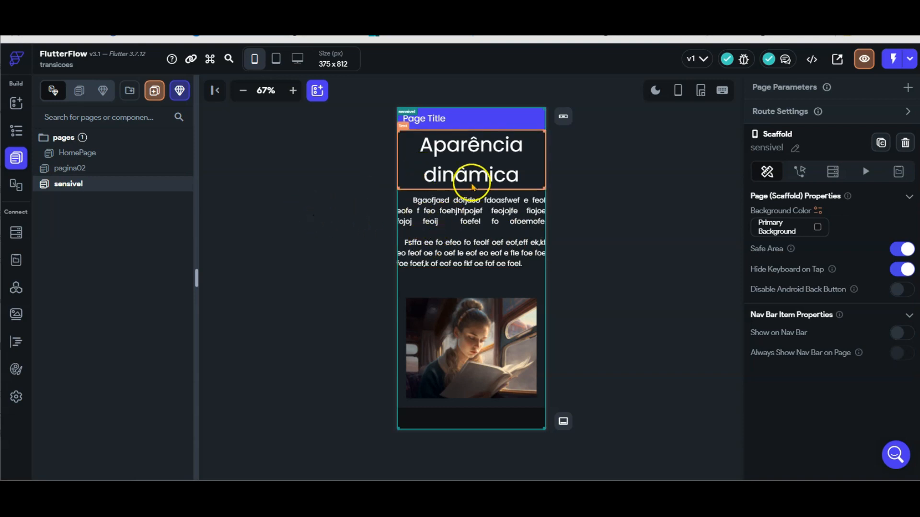
left_click(13, 131)
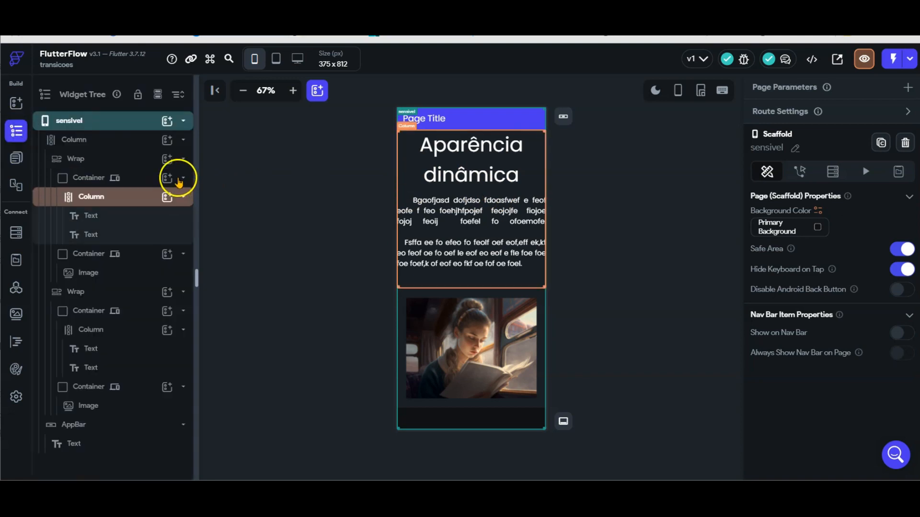
left_click(183, 159)
left_click(184, 178)
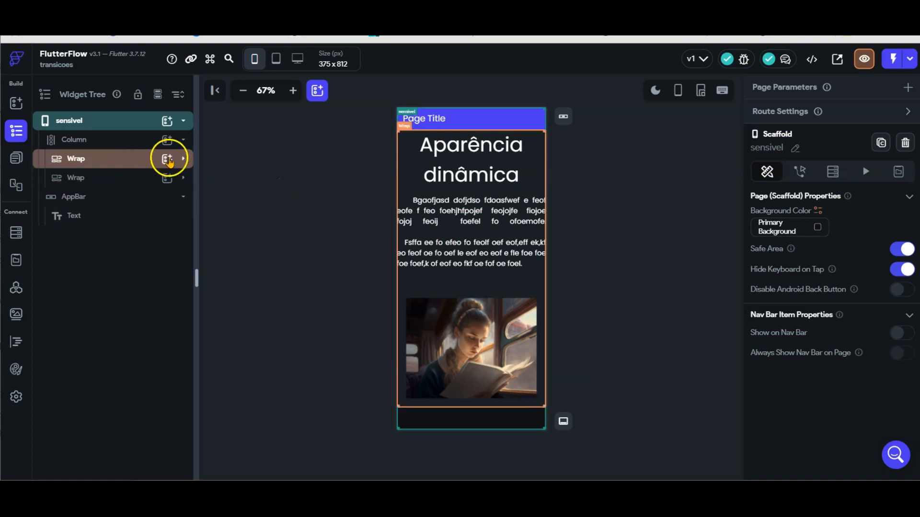
left_click(186, 160)
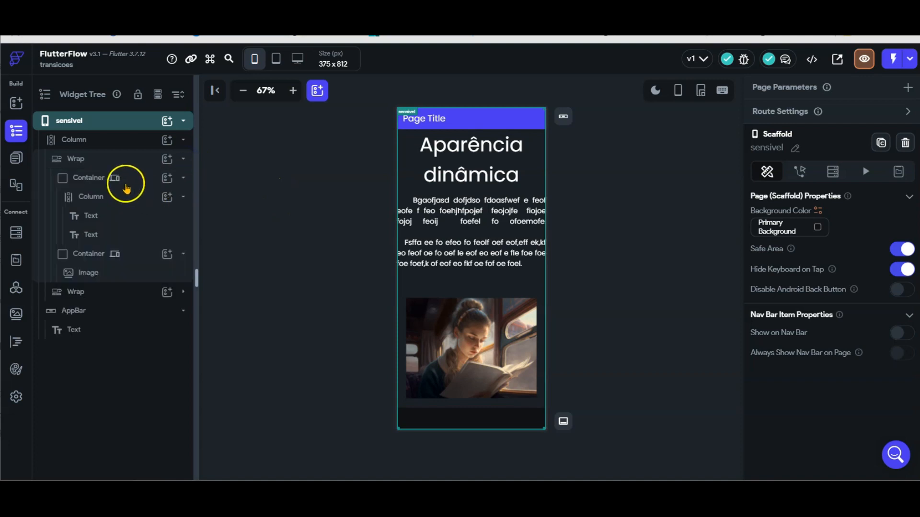
Examine the text container and the image container inside the first Wrap by collapsing and expanding them
left_click(183, 178)
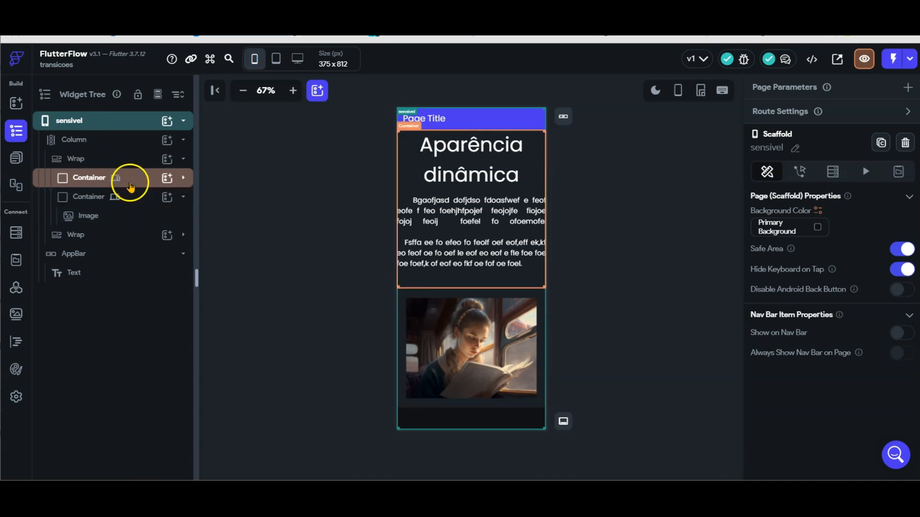
left_click(183, 179)
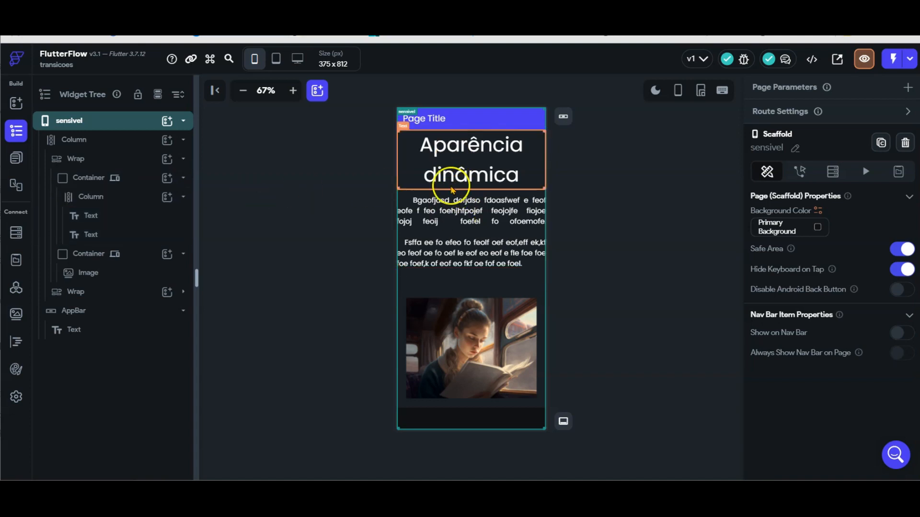
left_click(182, 182)
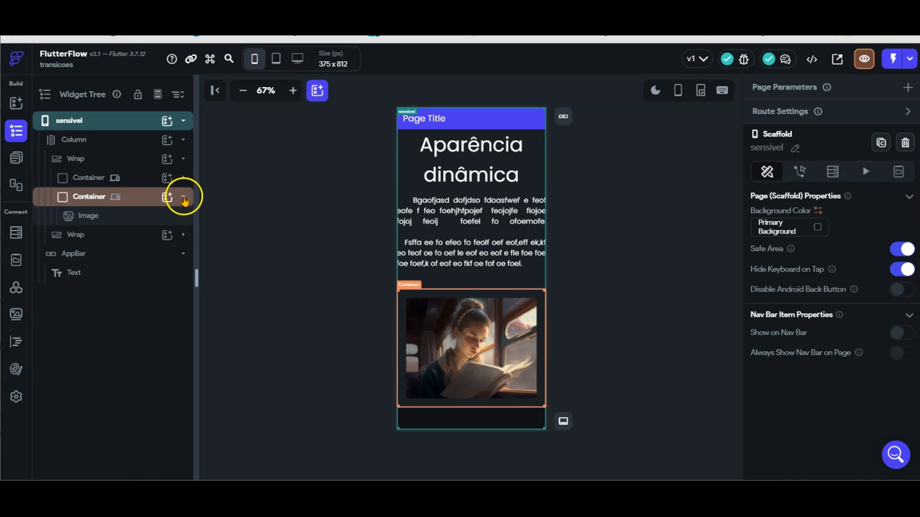
left_click(184, 198)
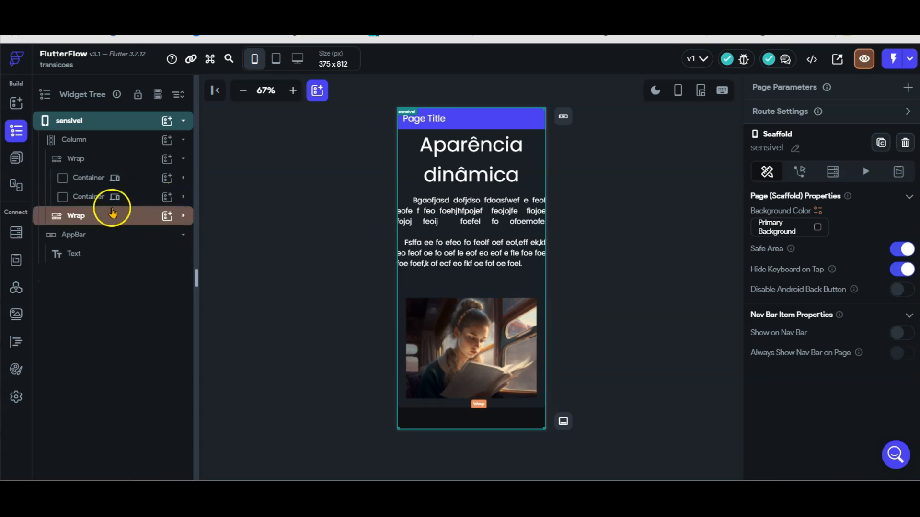
left_click(184, 199)
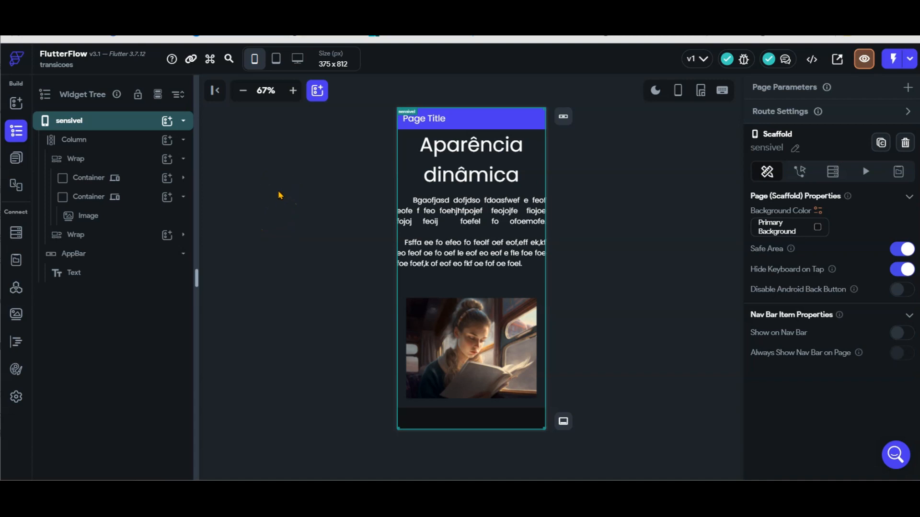
Compare the widgets inside the first and second Wrap, leaving both collapsed in the widget tree
left_click(183, 162)
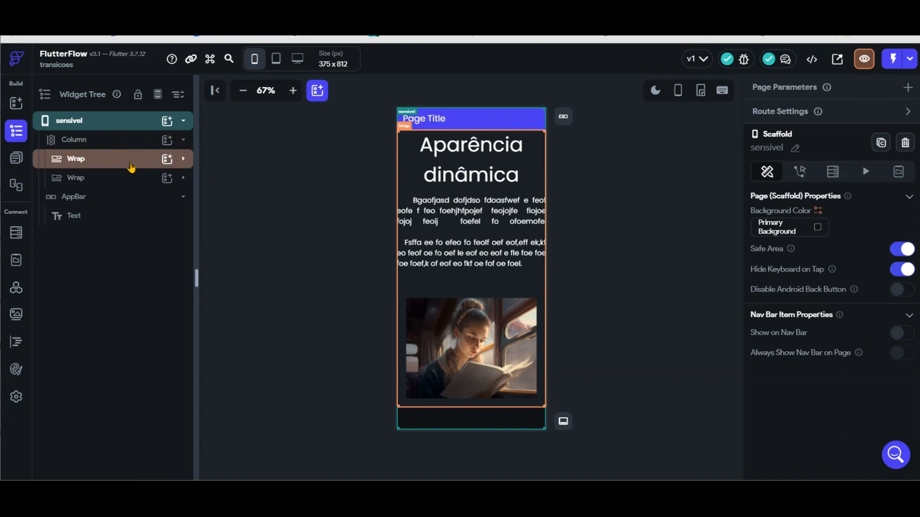
left_click(184, 162)
left_click(123, 197)
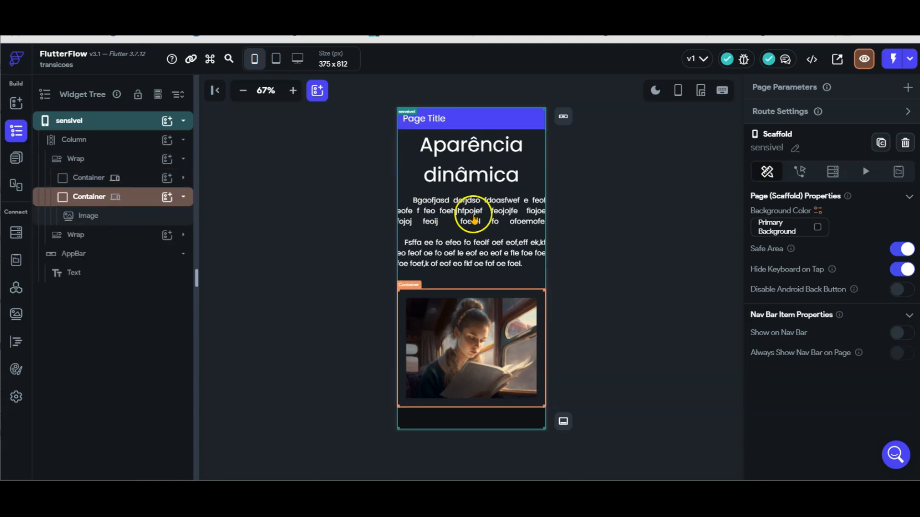
left_click(185, 162)
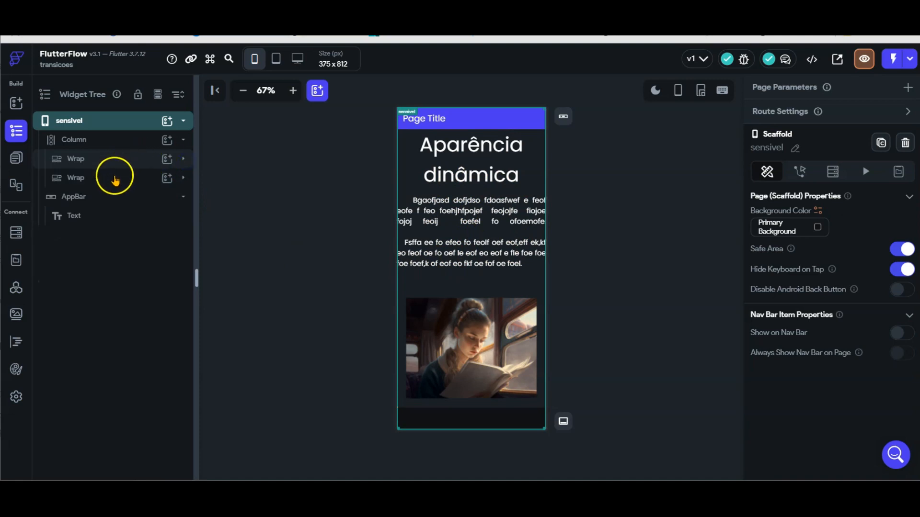
left_click(185, 179)
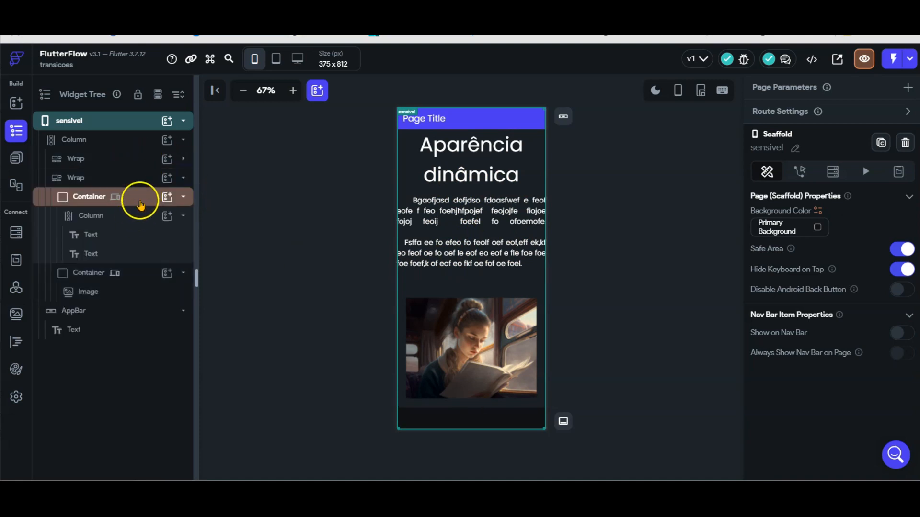
left_click(185, 178)
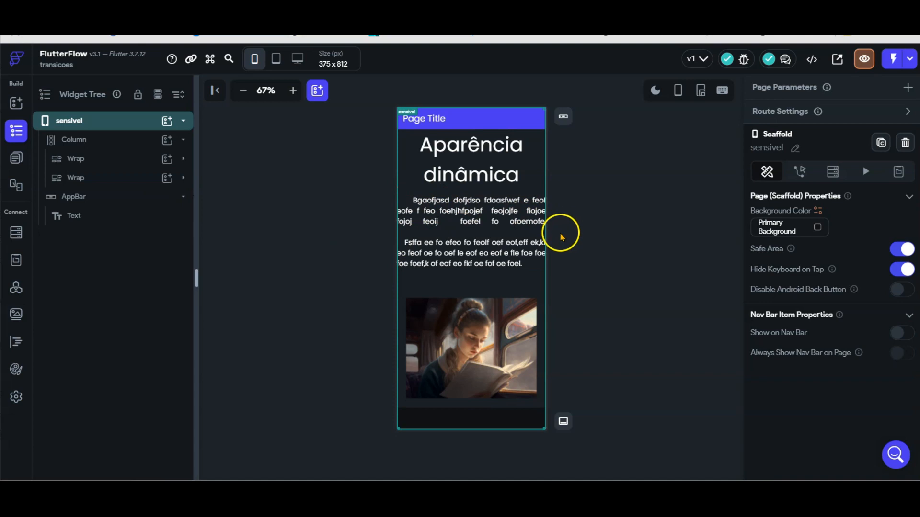
Check the Responsive Visibility settings of the text container inside the first Wrap
left_click(184, 159)
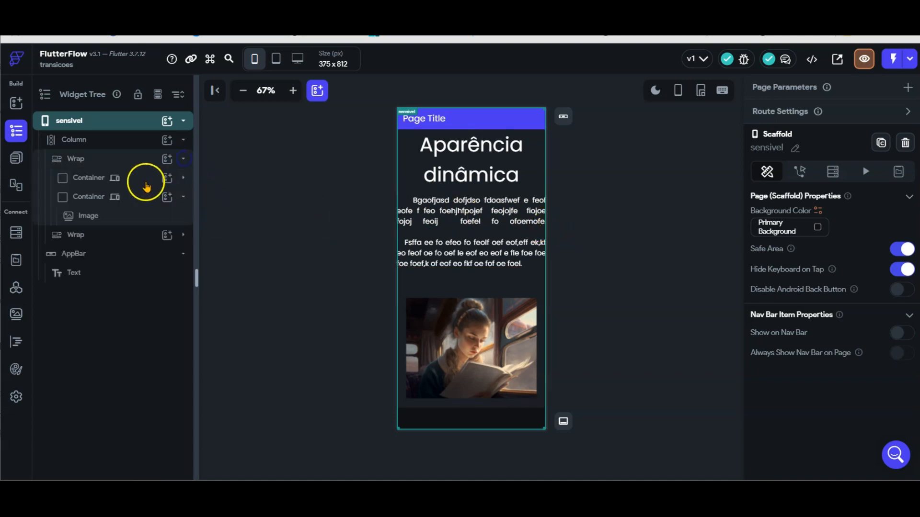
left_click(111, 180)
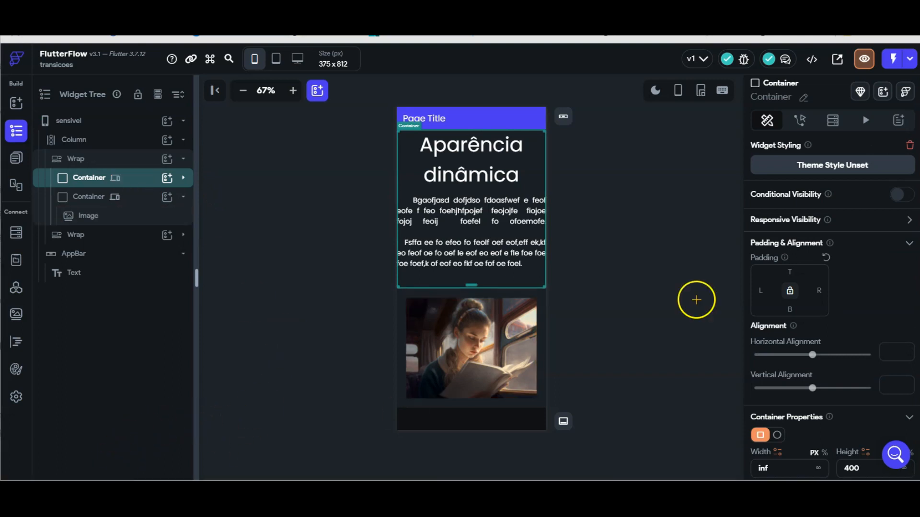
mouse_move(728, 209)
left_mouse_down()
mouse_move(865, 214)
mouse_move(902, 227)
left_mouse_up()
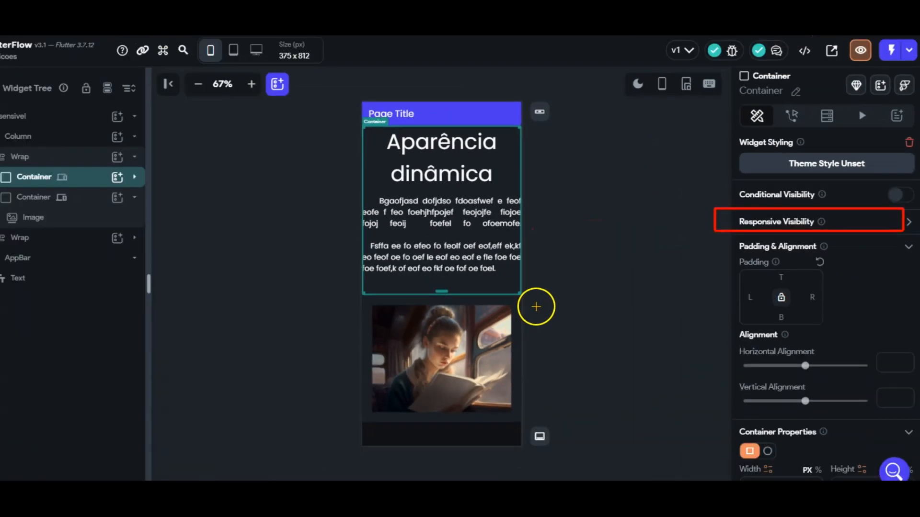
left_click(905, 224)
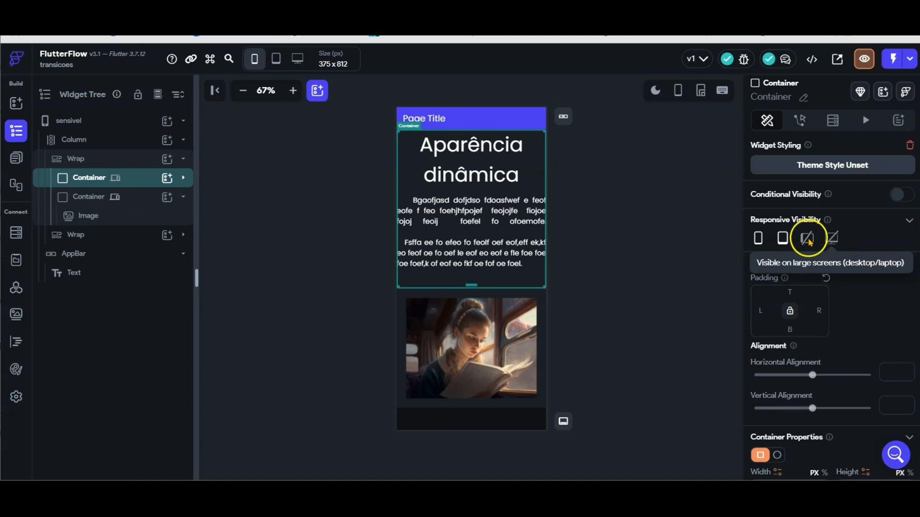
left_click(783, 239)
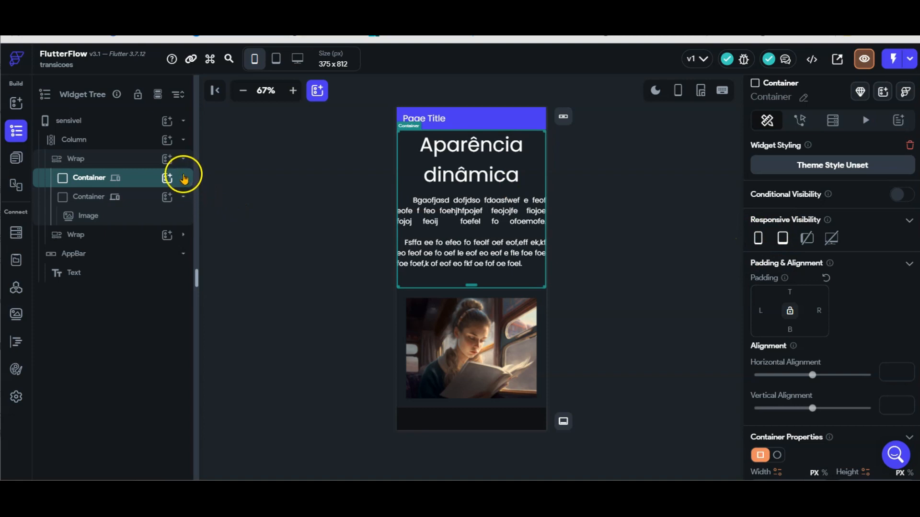
Collapse the first Wrap, expand the second one and check its text container's Responsive Visibility settings
left_click(185, 160)
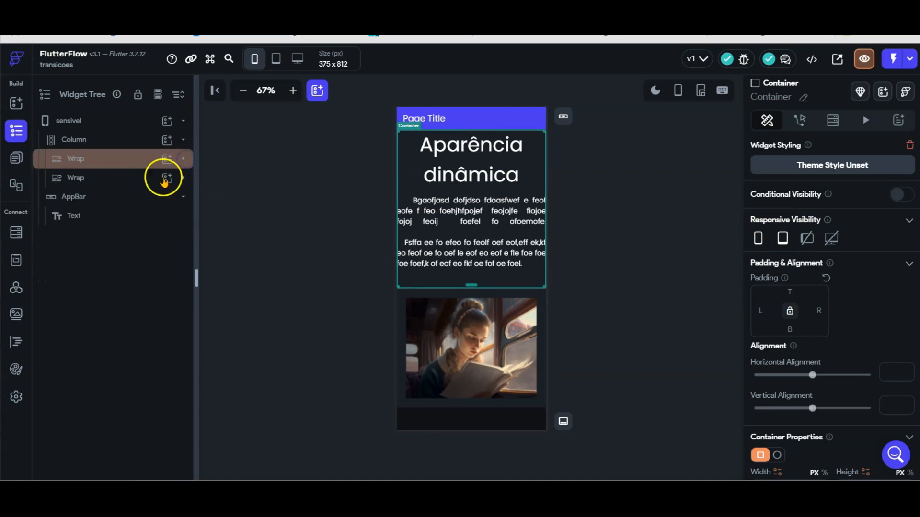
left_click(185, 178)
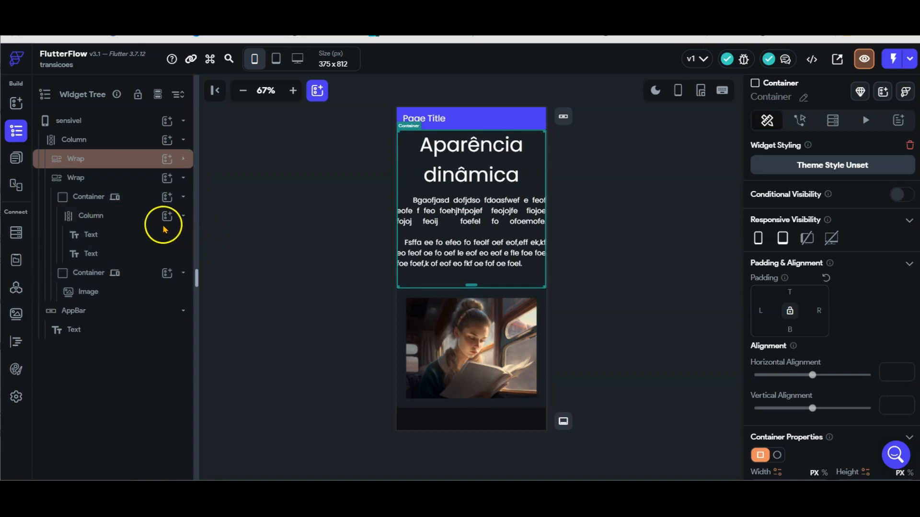
left_click(114, 198)
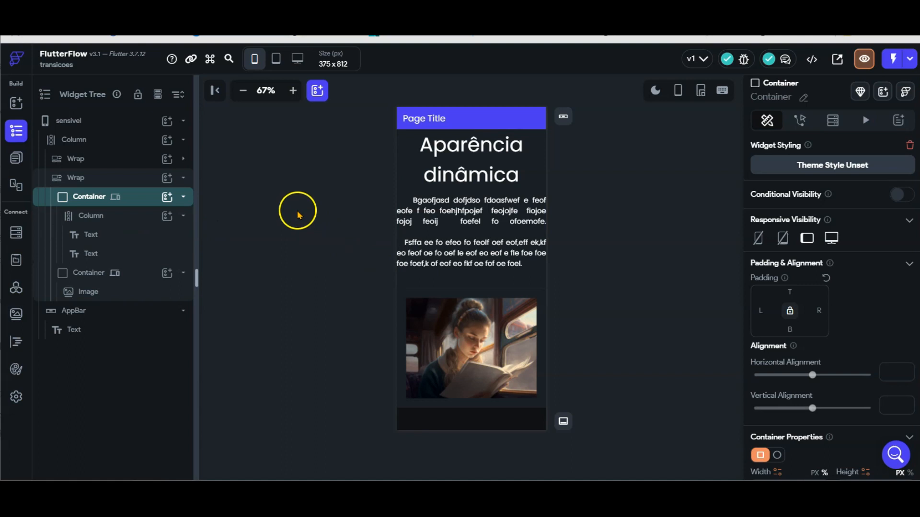
left_click(828, 239)
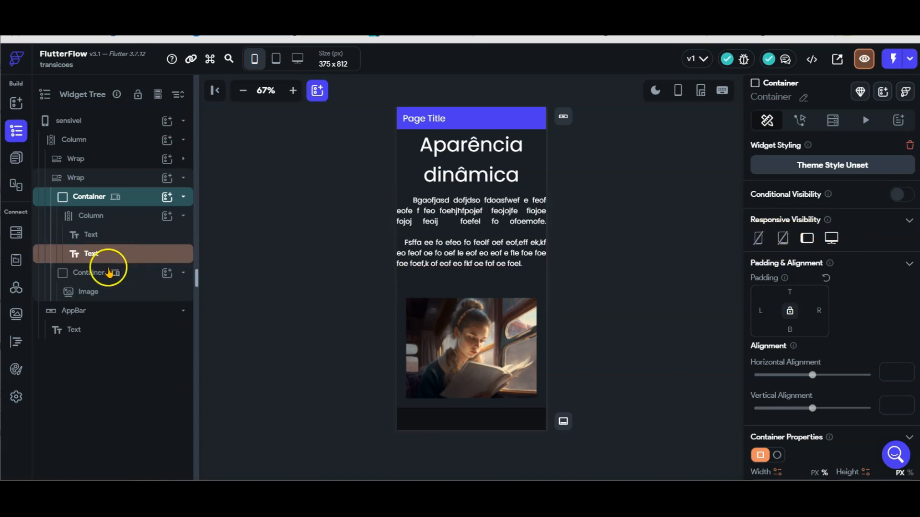
Check the Responsive Visibility settings of the second Wrap's image container, leaving that Wrap collapsed in the widget tree
left_click(92, 274)
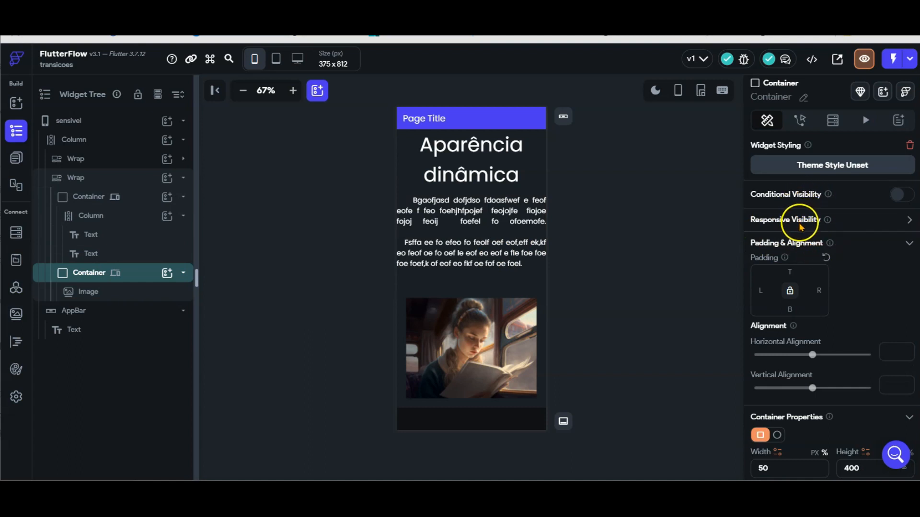
left_click(909, 221)
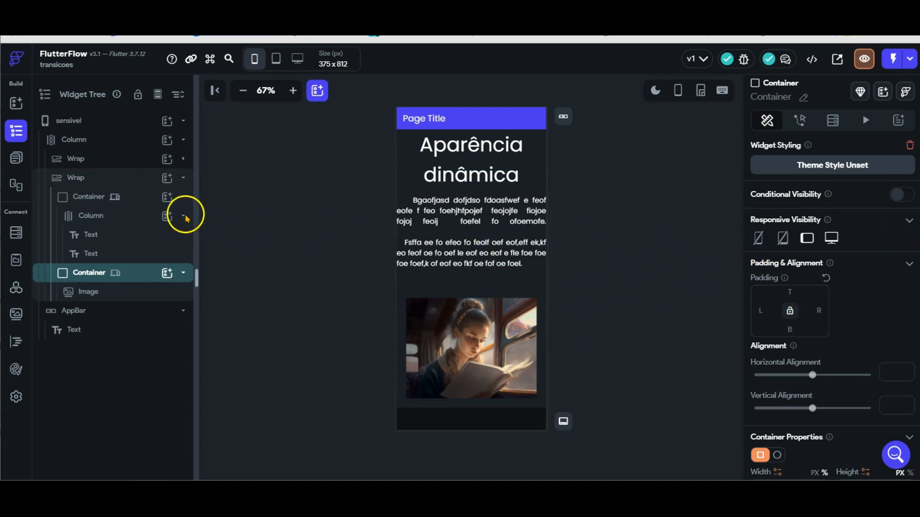
left_click(186, 179)
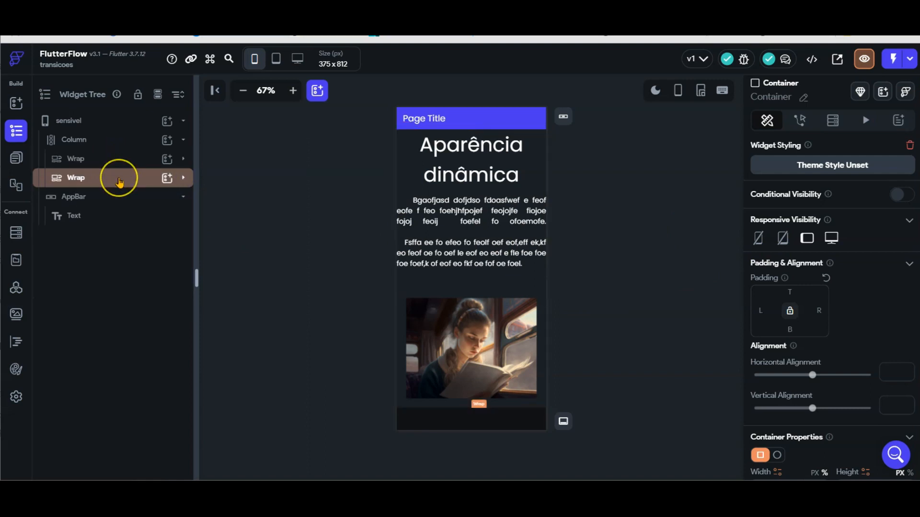
left_click_drag(118, 181, 112, 164)
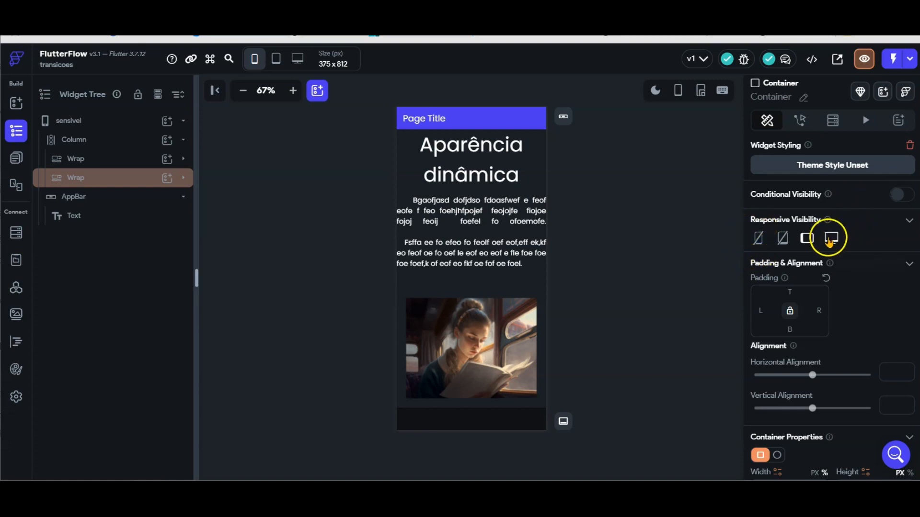
left_click(93, 179)
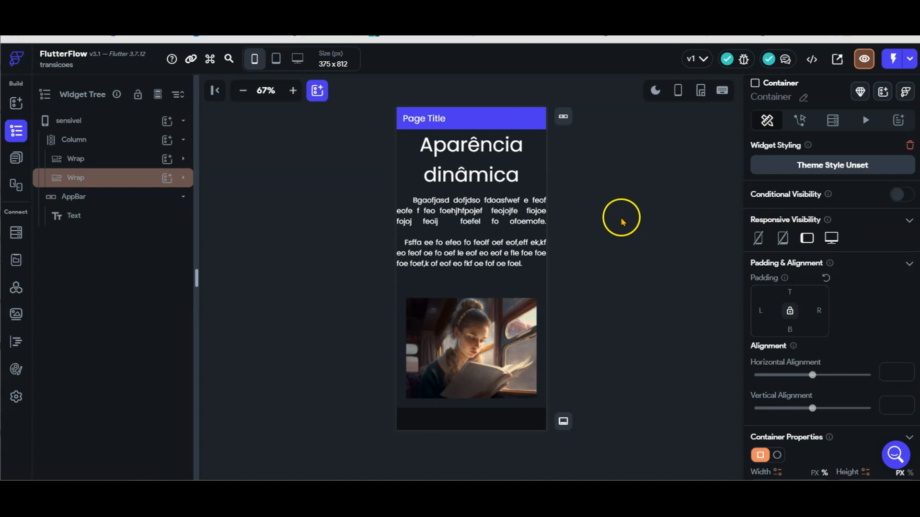
Preview the page at the Macbook Pro/Air 13" size and select the column that holds the heading and text
left_click(255, 61)
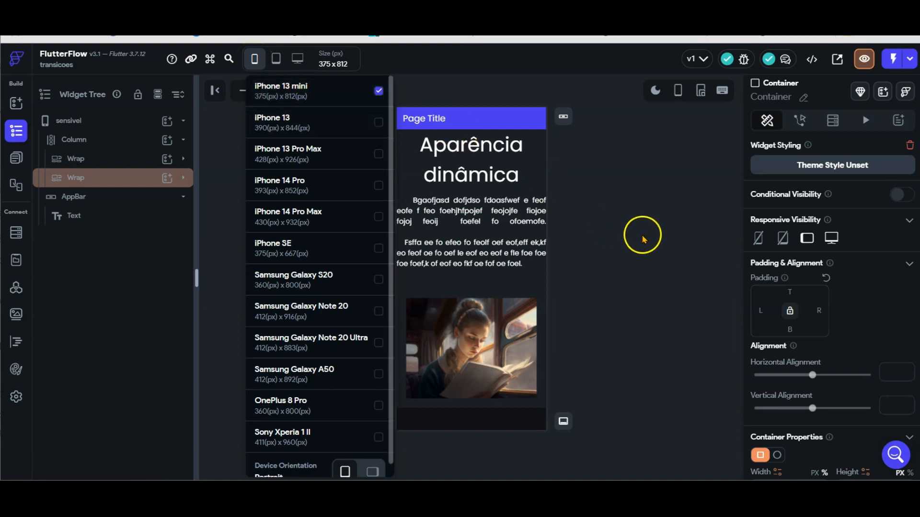
left_click(643, 239)
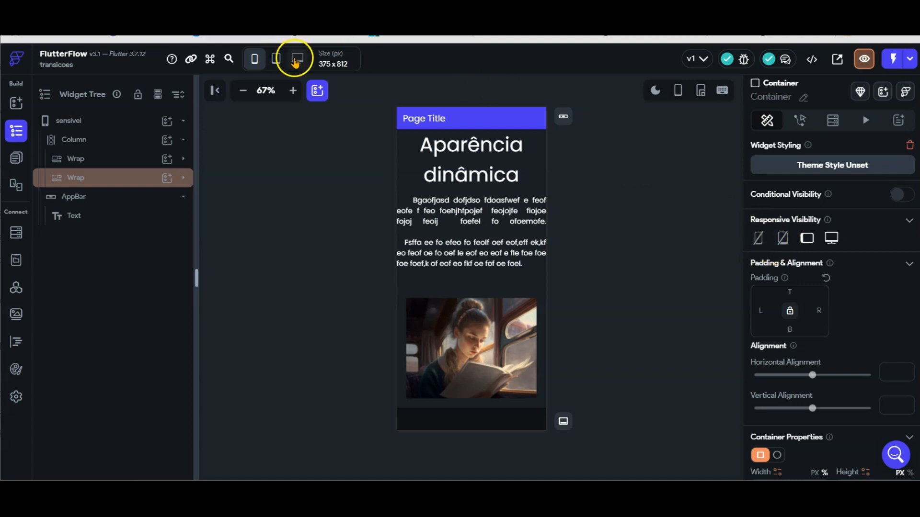
mouse_move(298, 62)
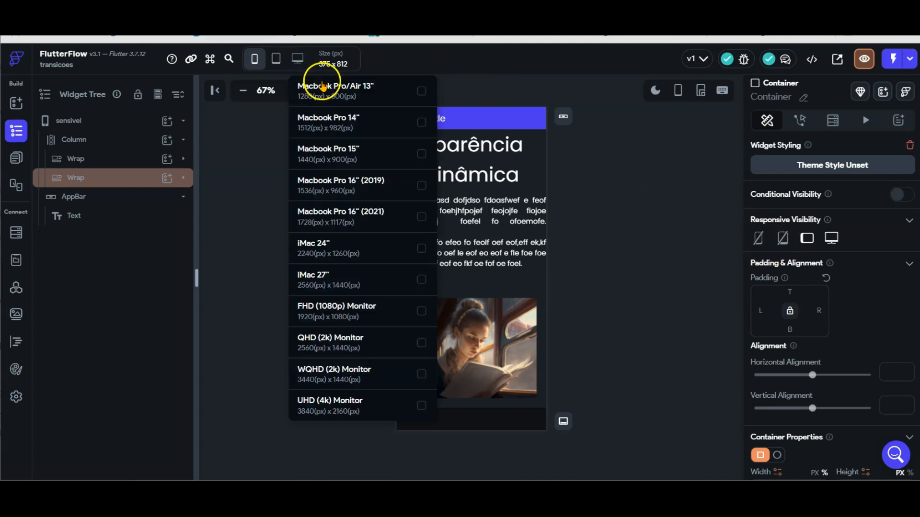
left_click(339, 93)
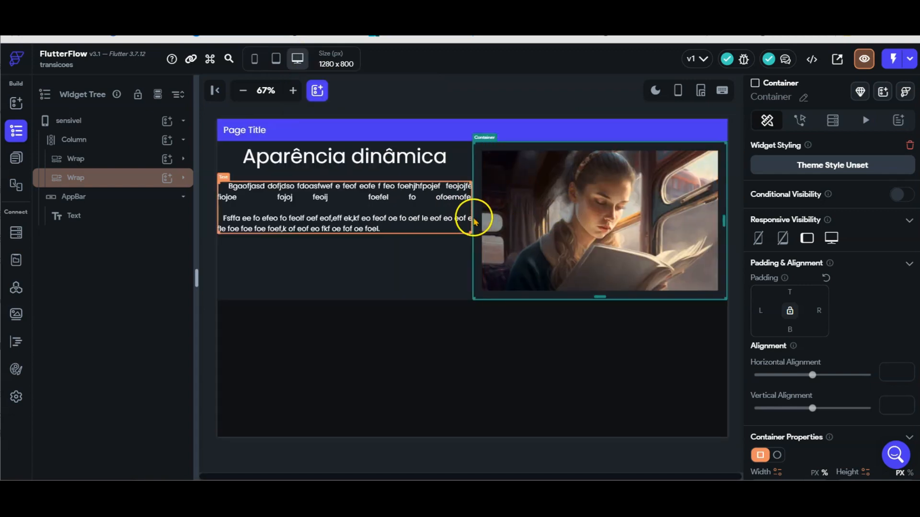
left_click(433, 262)
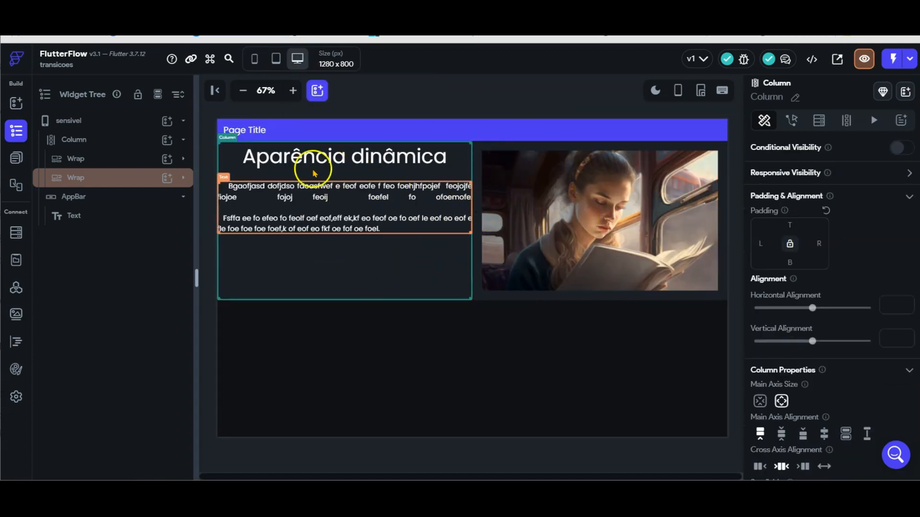
Compare the Responsive Visibility settings of the first and second Wrap's text containers in the desktop preview
left_click(183, 159)
left_click(108, 178)
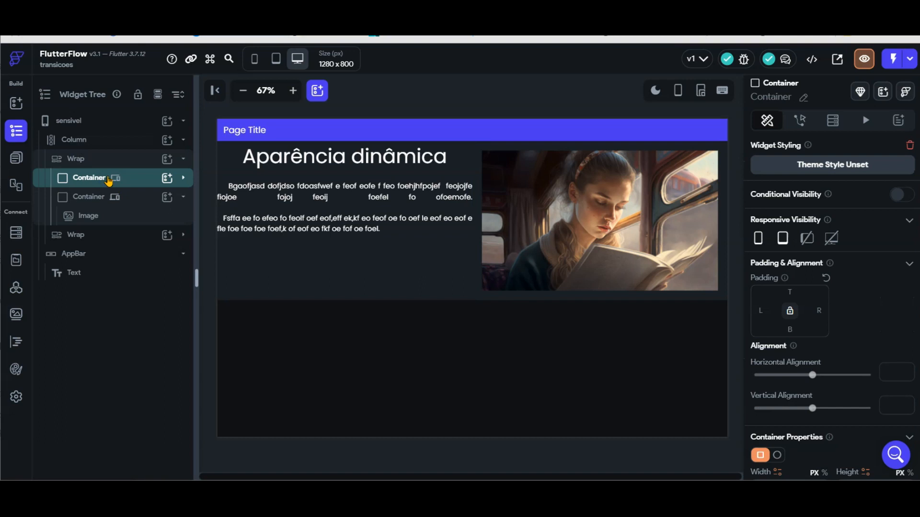
left_click(184, 159)
left_click(184, 177)
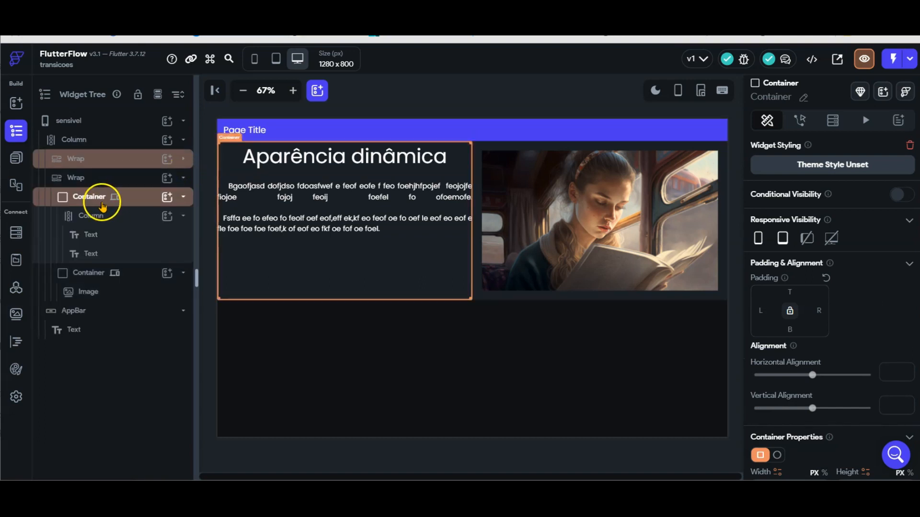
left_click(100, 200)
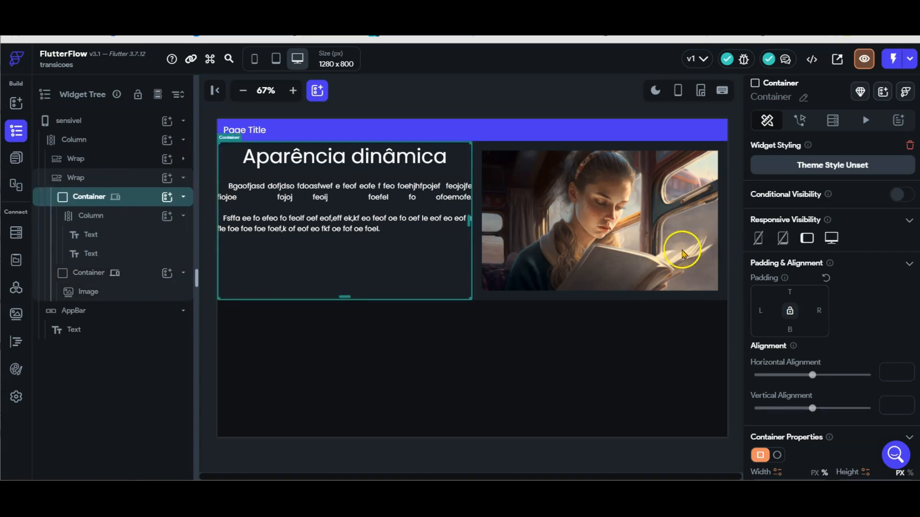
left_click(434, 264)
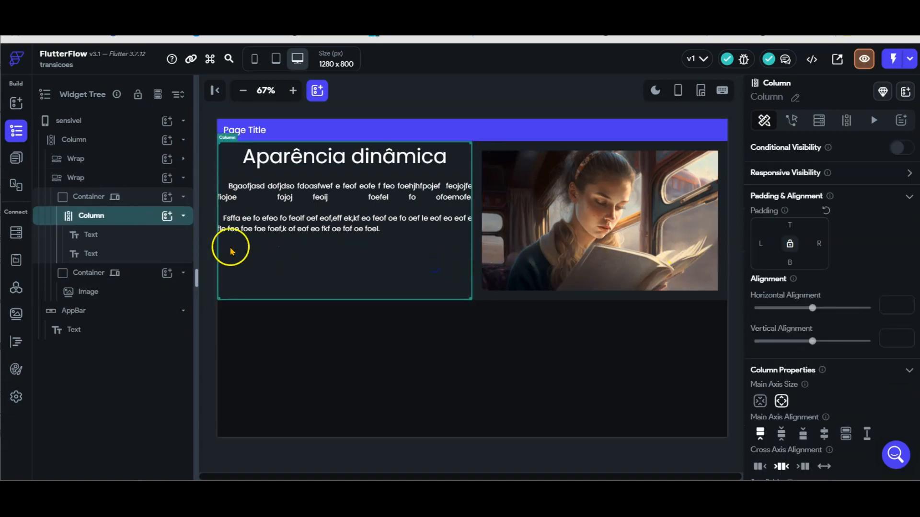
left_click(95, 200)
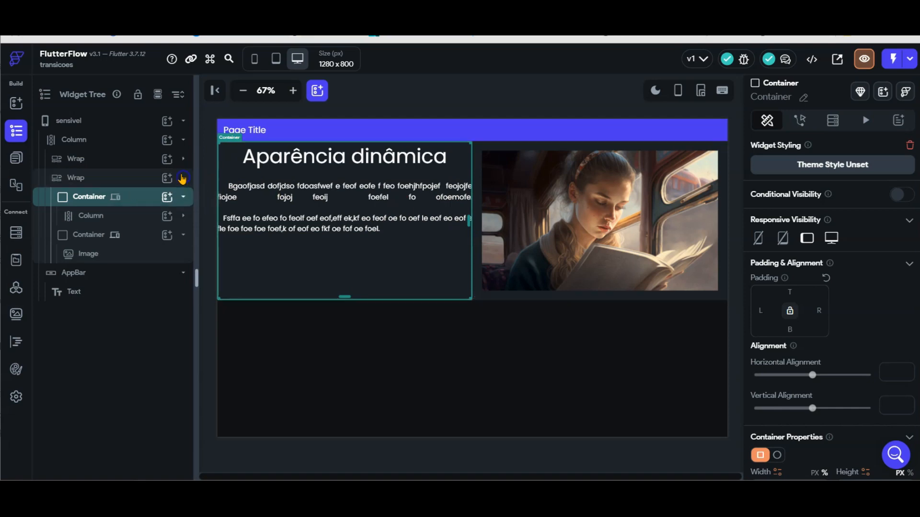
Collapse the second Wrap, expand the first one and preview the page on the iPhone 13 mini
left_click_drag(183, 178, 183, 160)
left_click(183, 159)
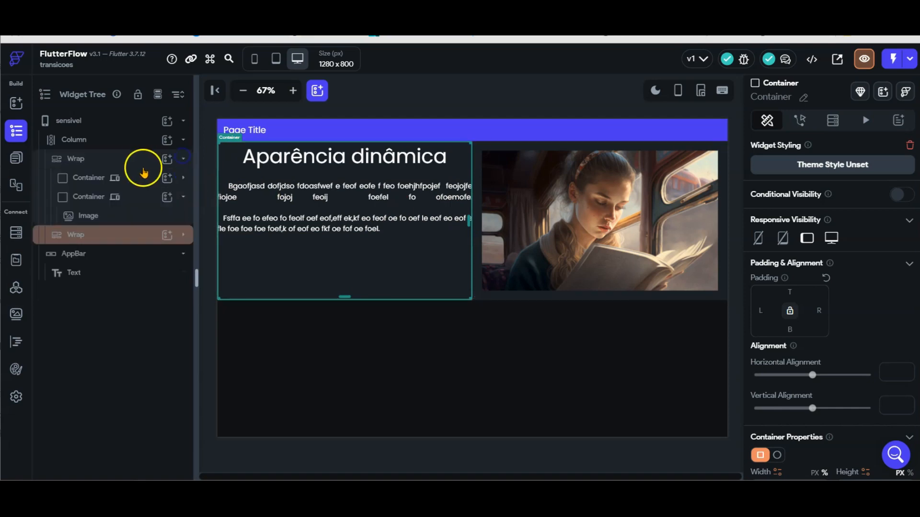
left_click(256, 58)
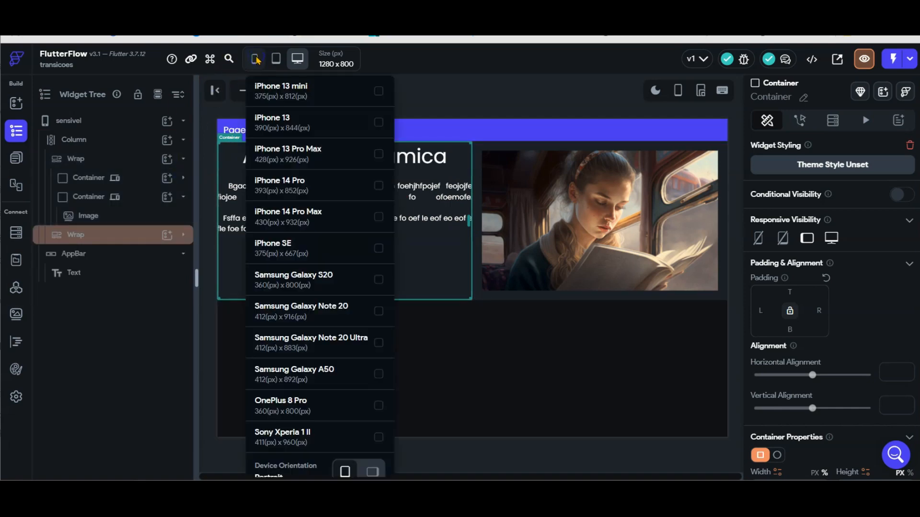
left_click(278, 89)
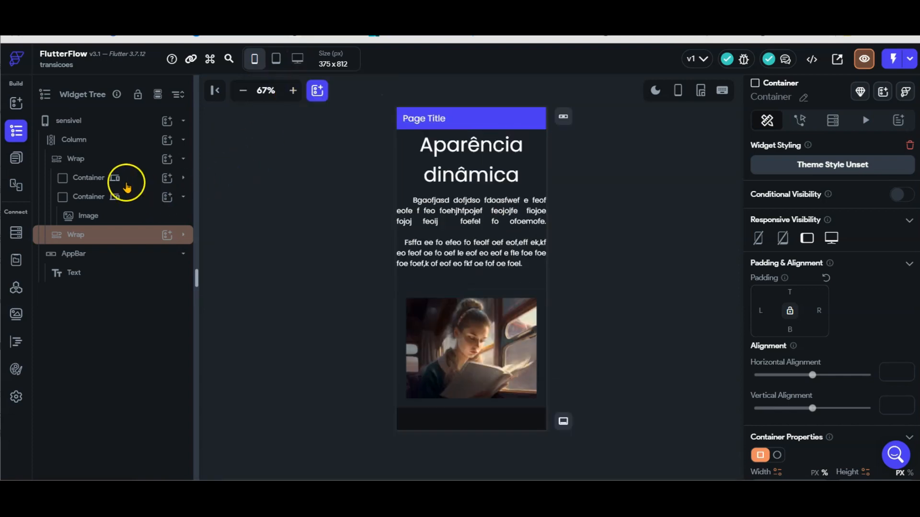
left_click(96, 181)
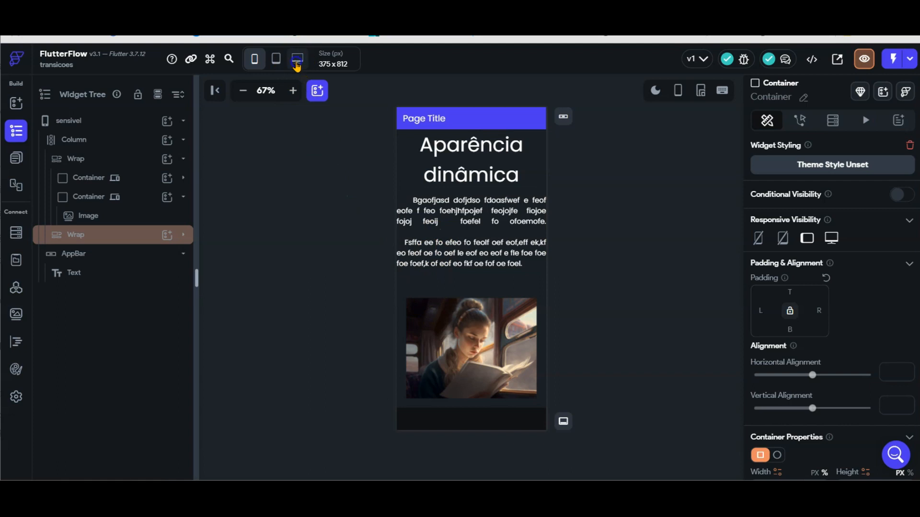
Alternate the preview between Macbook Pro/Air 13" and iPhone 13 mini, ending on the Macbook, and check where the first Wrap's containers are visible
mouse_move(297, 65)
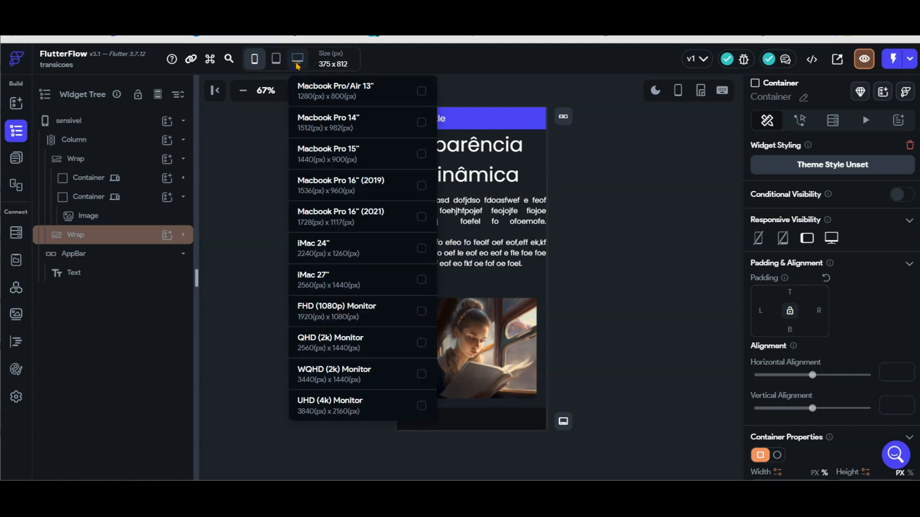
left_click(326, 91)
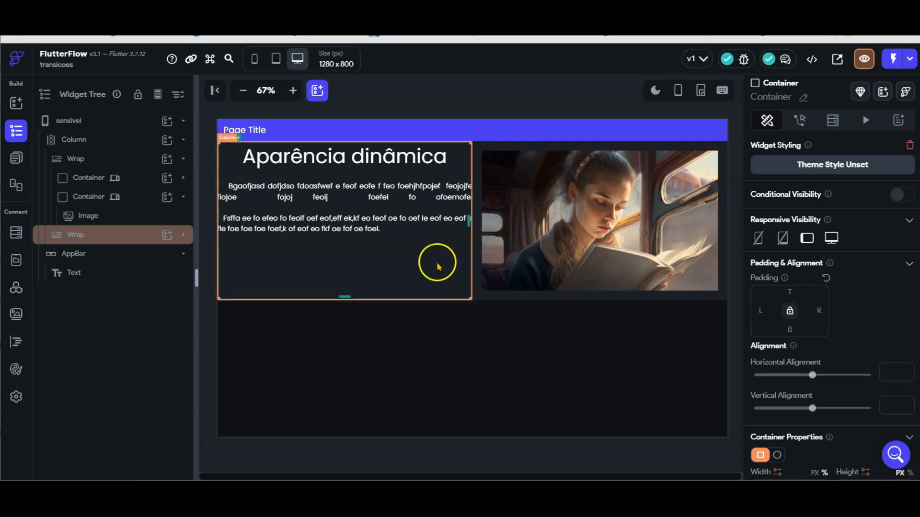
left_click(254, 59)
left_click(351, 164)
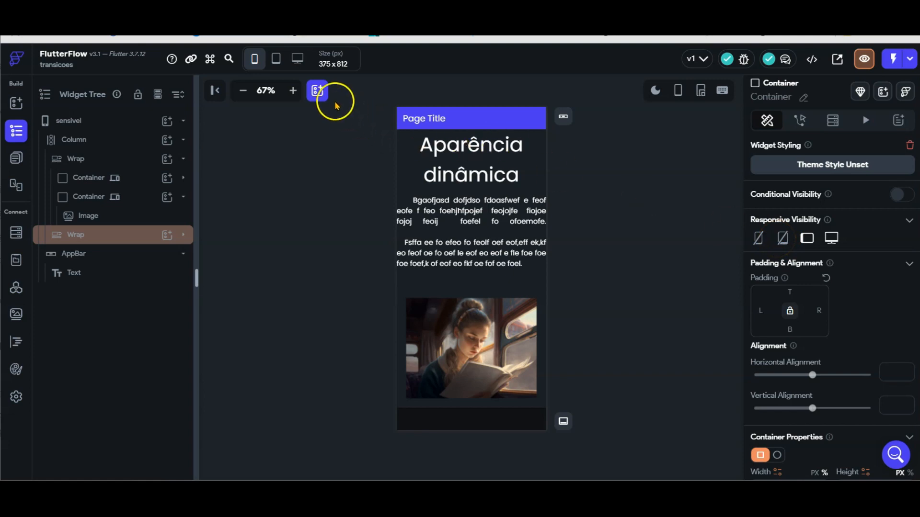
left_click(295, 61)
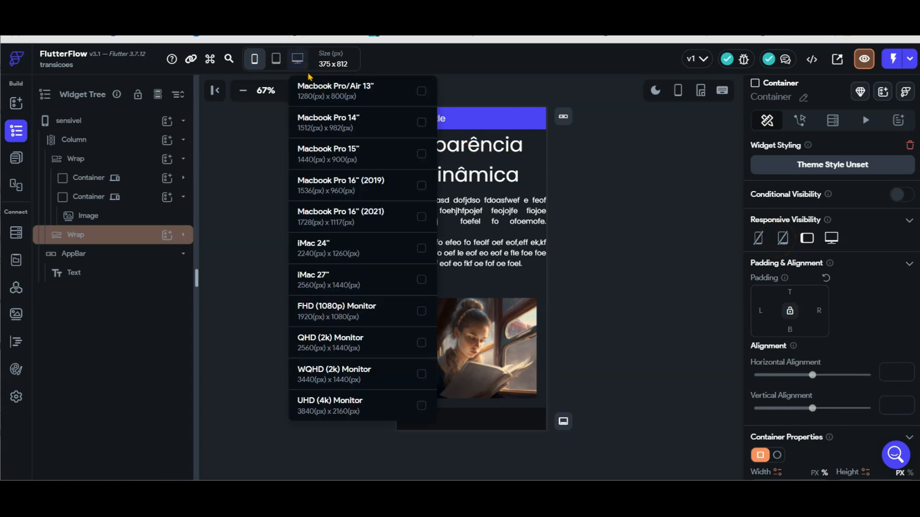
left_click(328, 91)
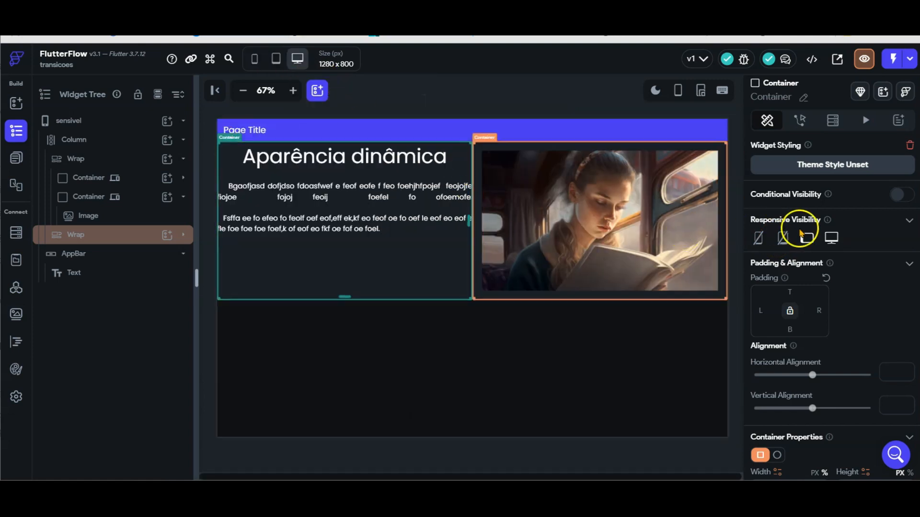
left_click(88, 177)
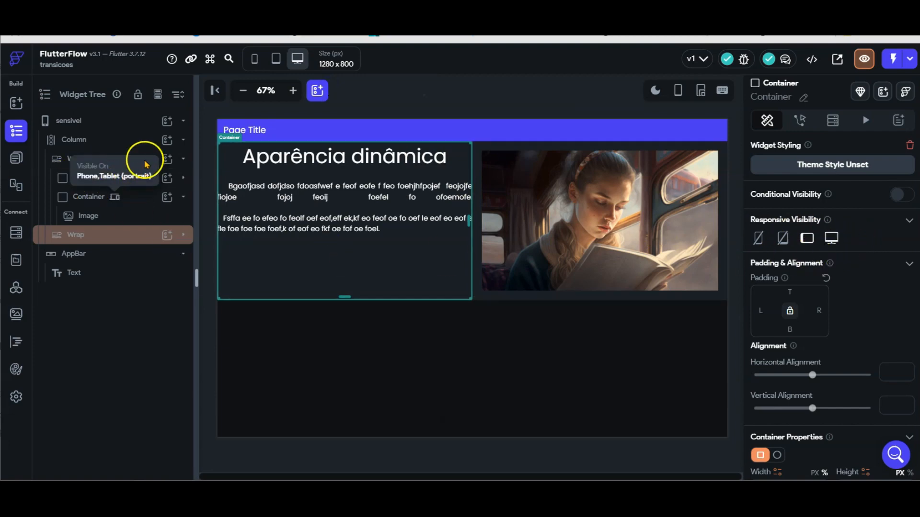